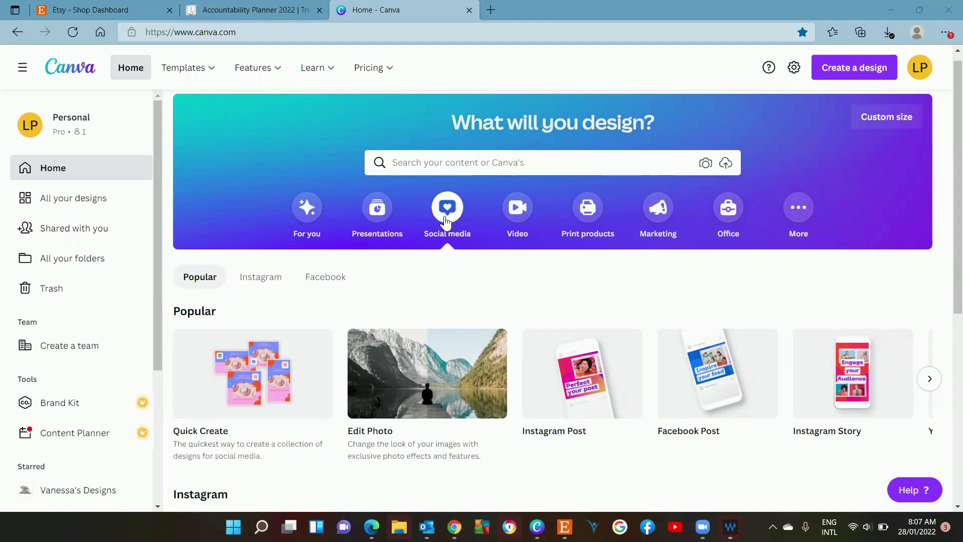
Step: Tick Instagram Post and Pinterest Pin as the Quick Create formats
mouse_move(230, 391)
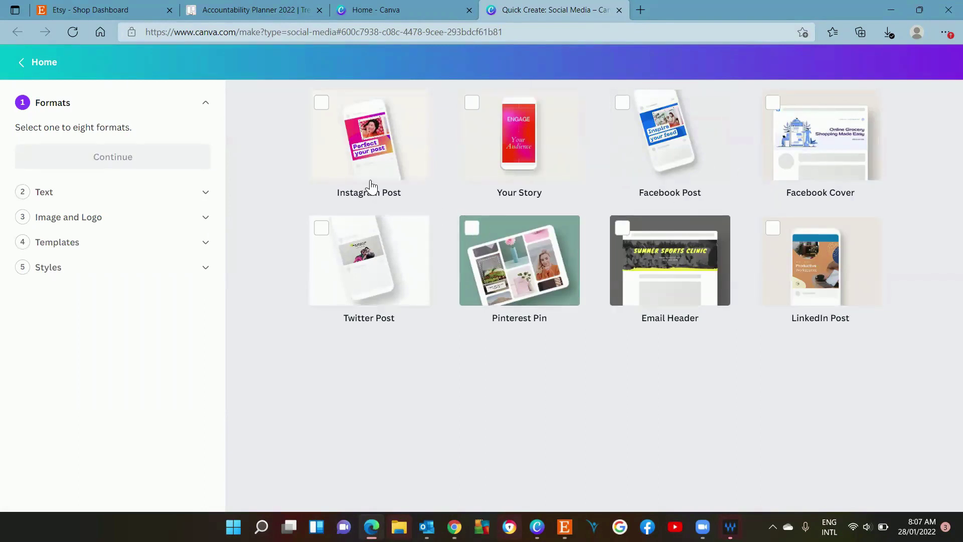
left_click(321, 105)
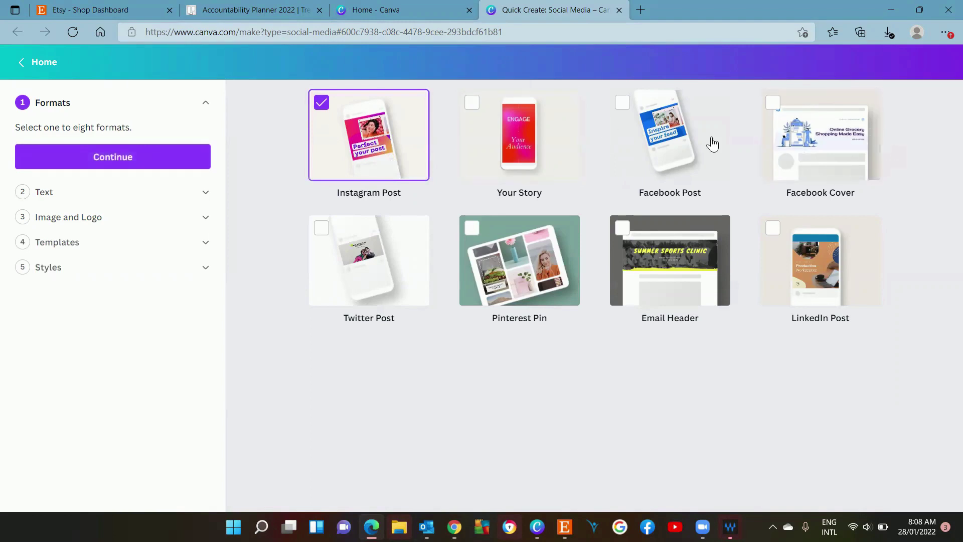
left_click(471, 230)
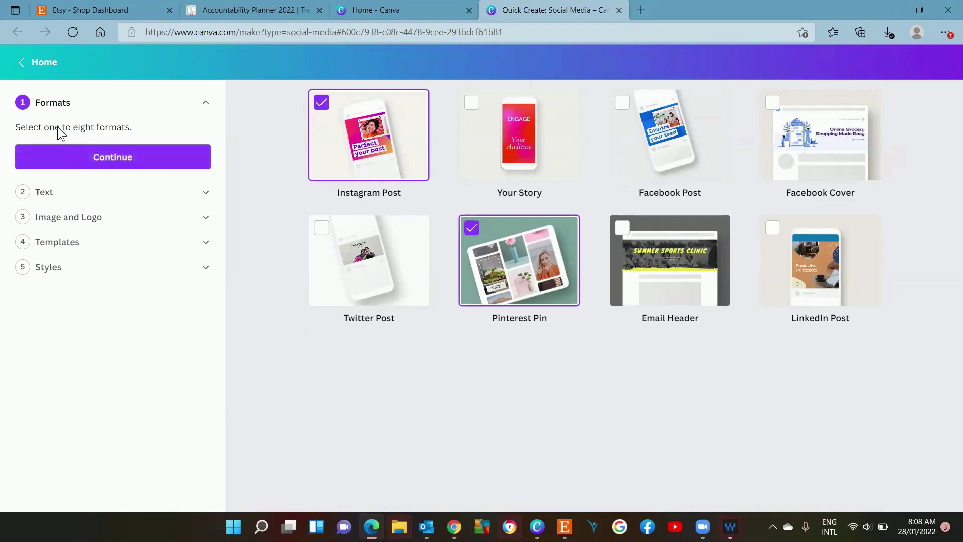
Step: Enter 'video tutorial' as the main design text
left_click(110, 159)
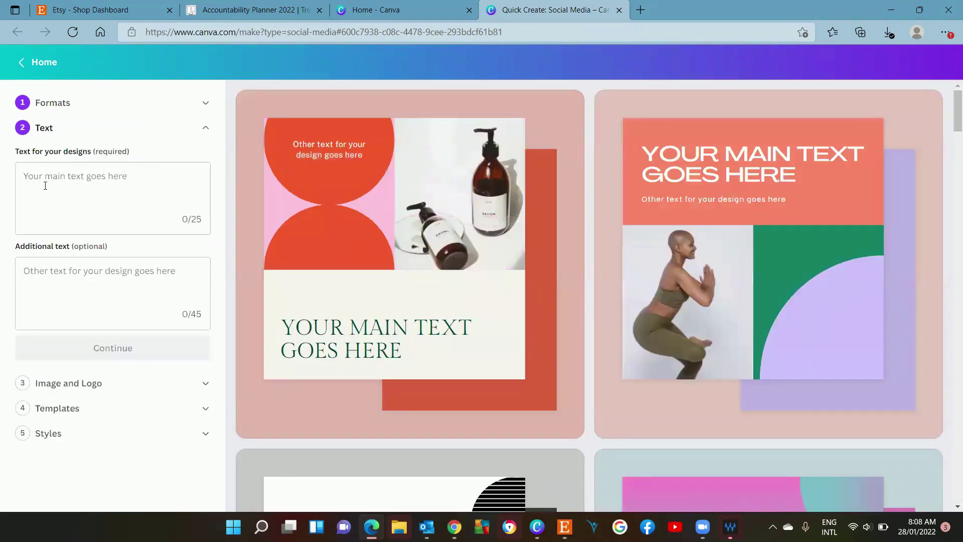
left_click(46, 185)
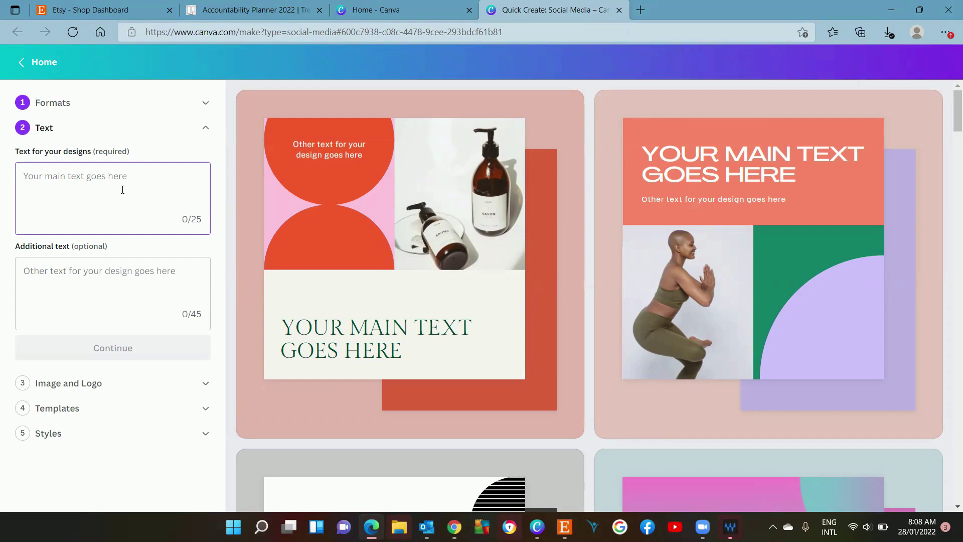
type("video ")
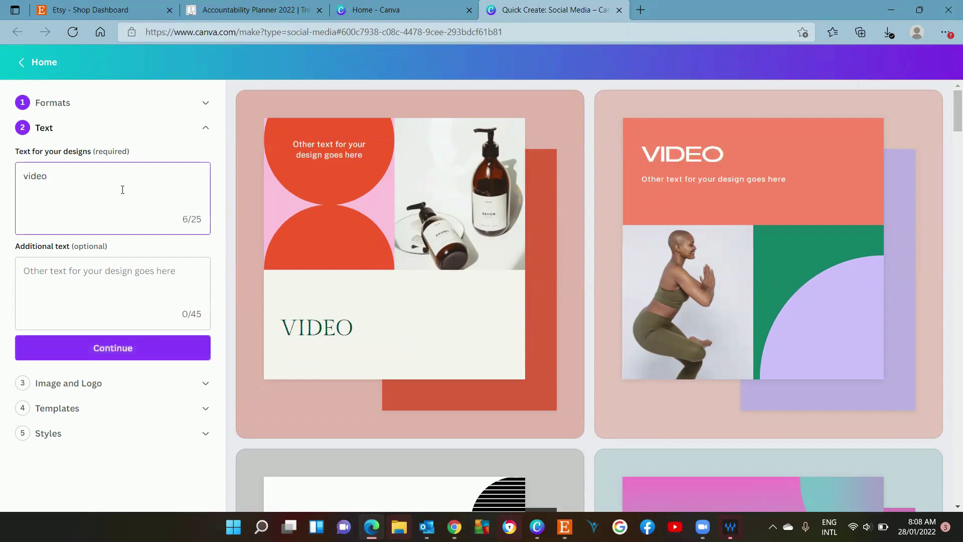
type("tutorial")
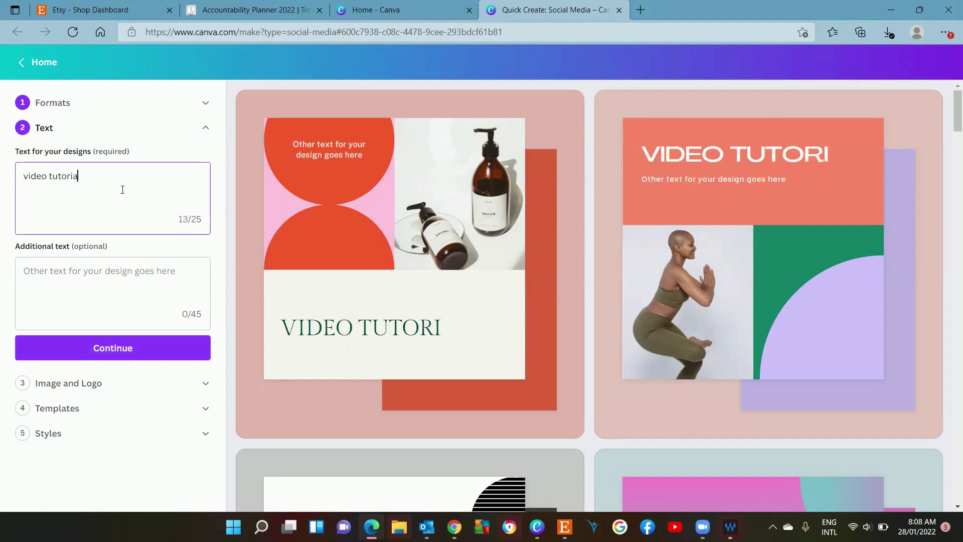
Step: Add the second line 'Check out this new video on Youtube!' with correct capitalisation and continue
left_click(107, 279)
type("check out ")
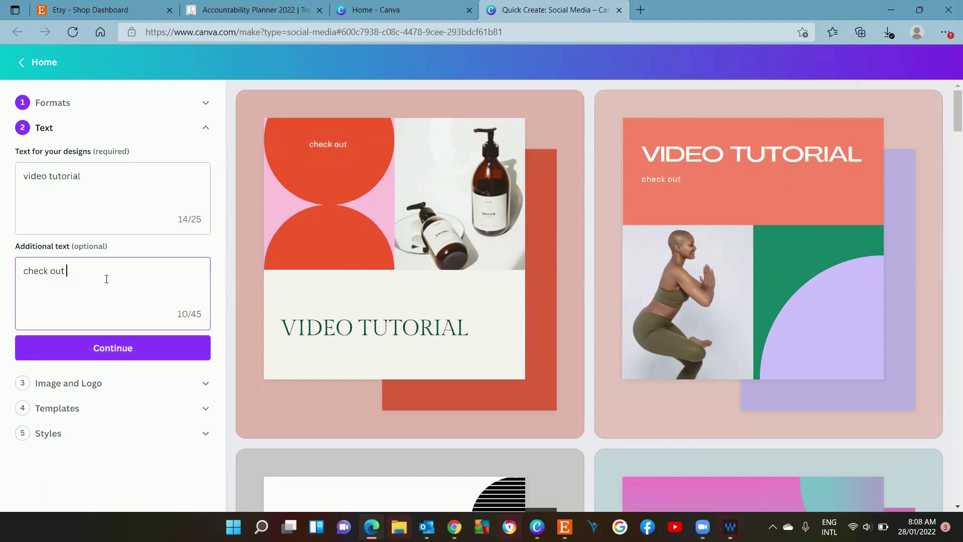
type("this new ")
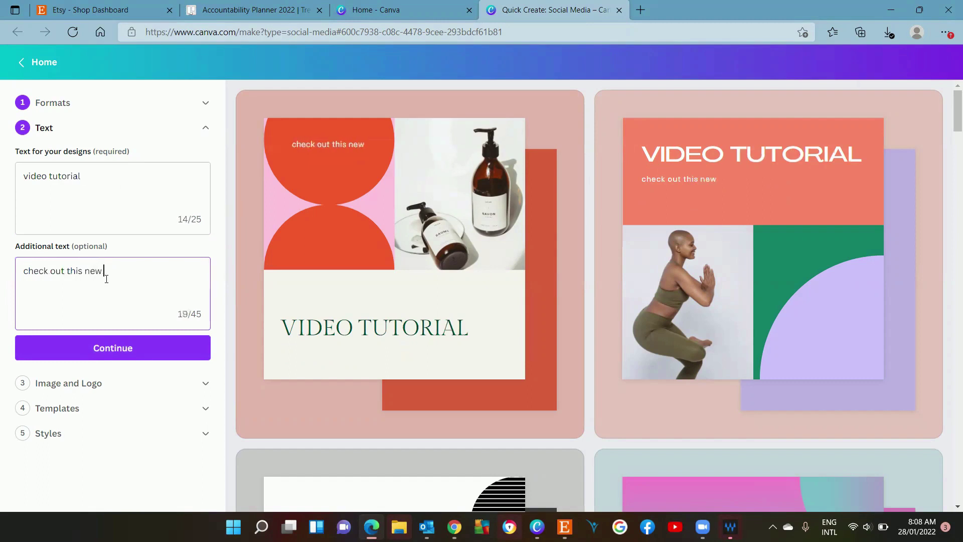
type("video ")
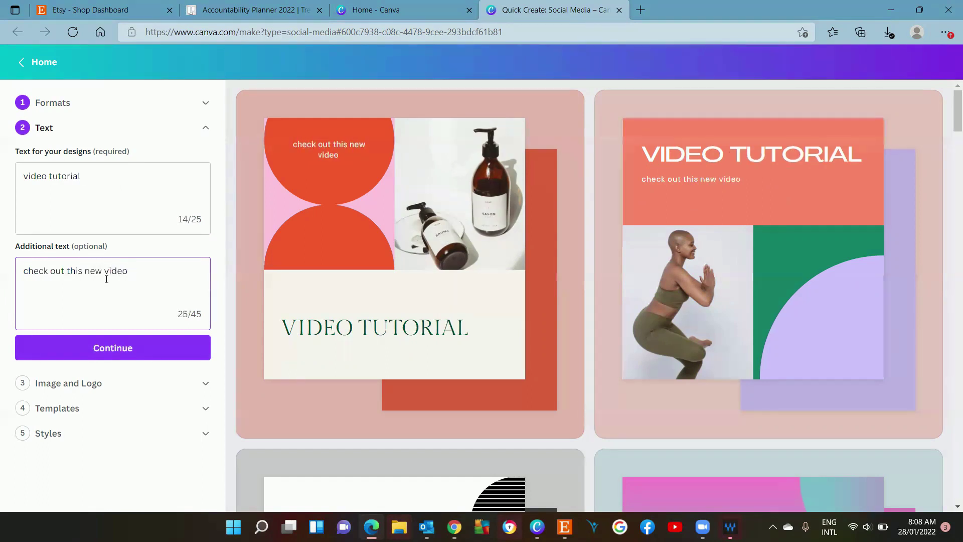
type("on yourtu")
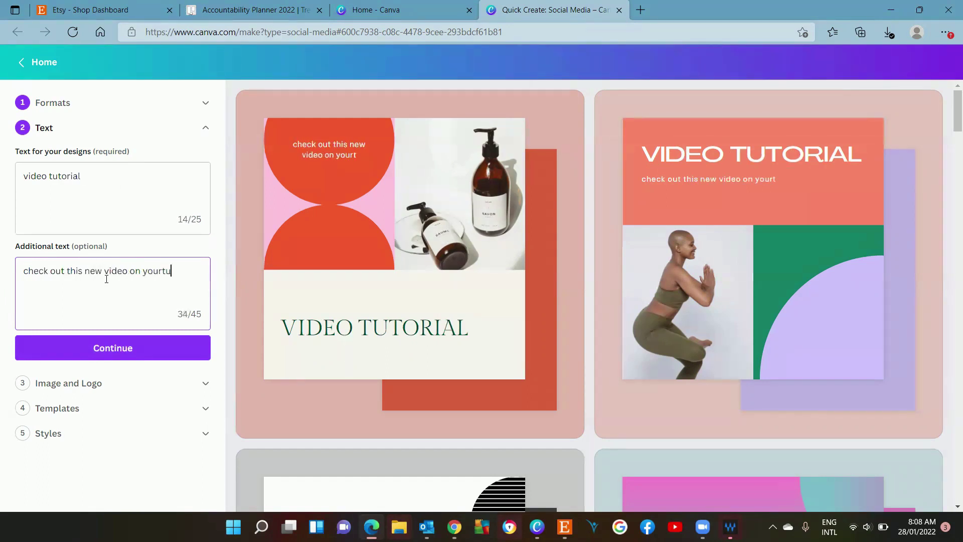
key("BackSpace")
key("BackSpace")
key("BackSpace")
type("tube!")
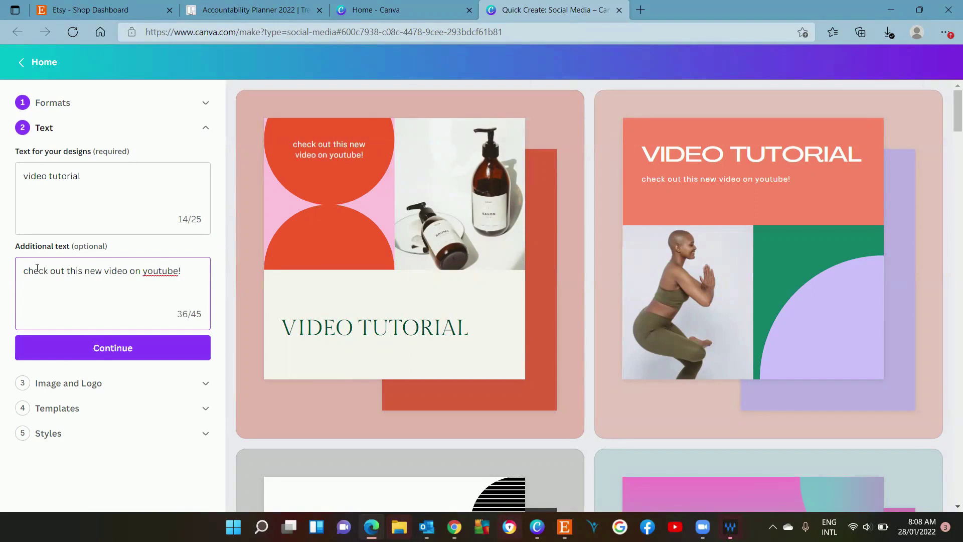
left_click(29, 272)
key("BackSpace")
type("C")
left_click(148, 272)
key("BackSpace")
type("Y")
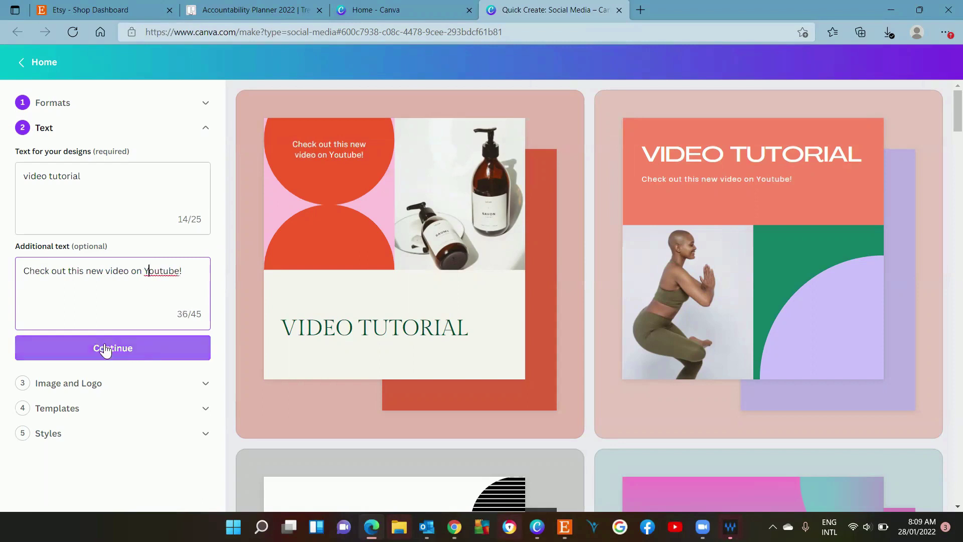
left_click(143, 353)
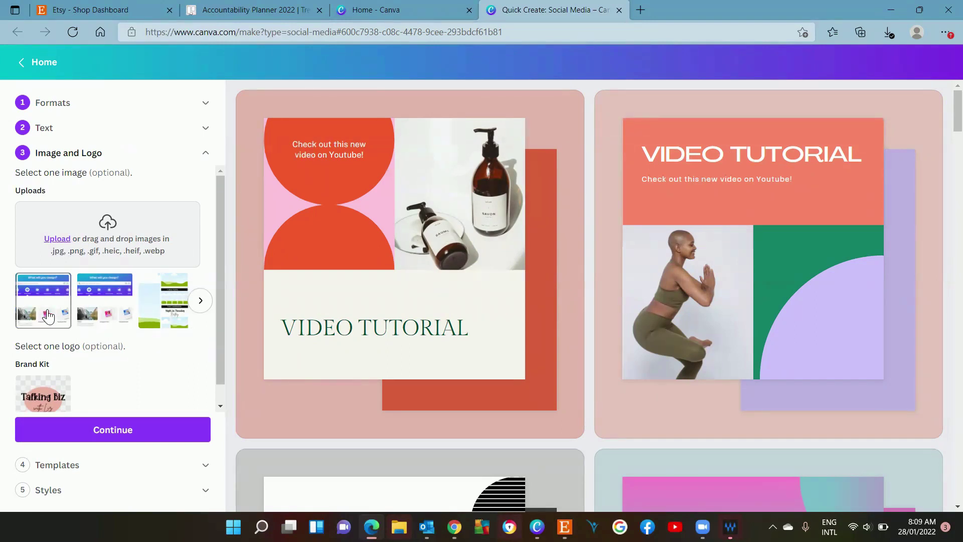
Step: Use the uploaded Canva screenshot as the design image and continue to templates
left_click(49, 316)
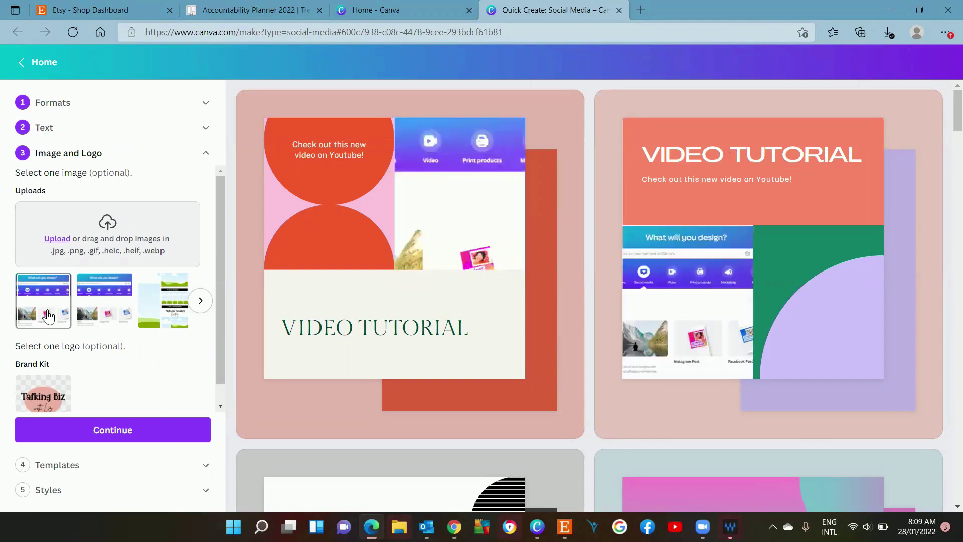
left_click_drag(48, 316, 186, 295)
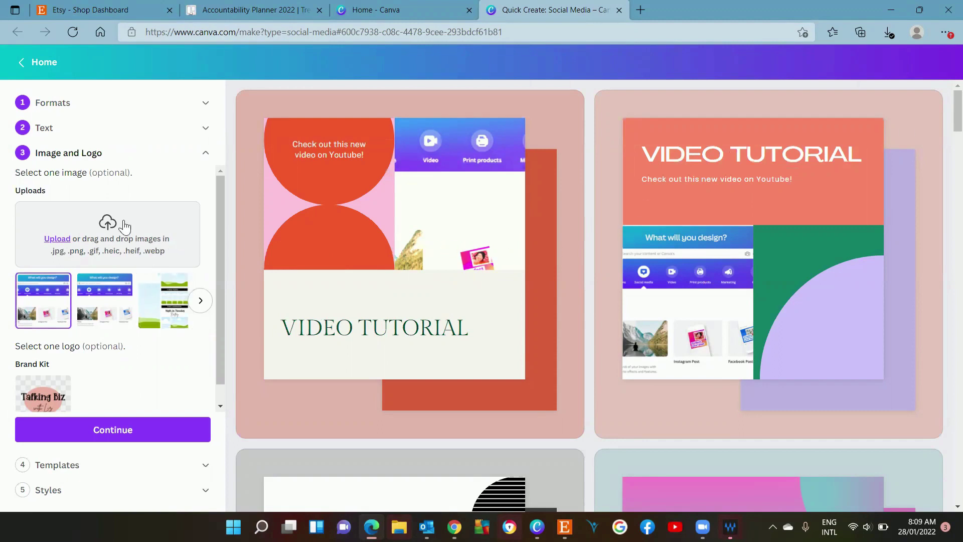
left_click(129, 423)
left_click(124, 434)
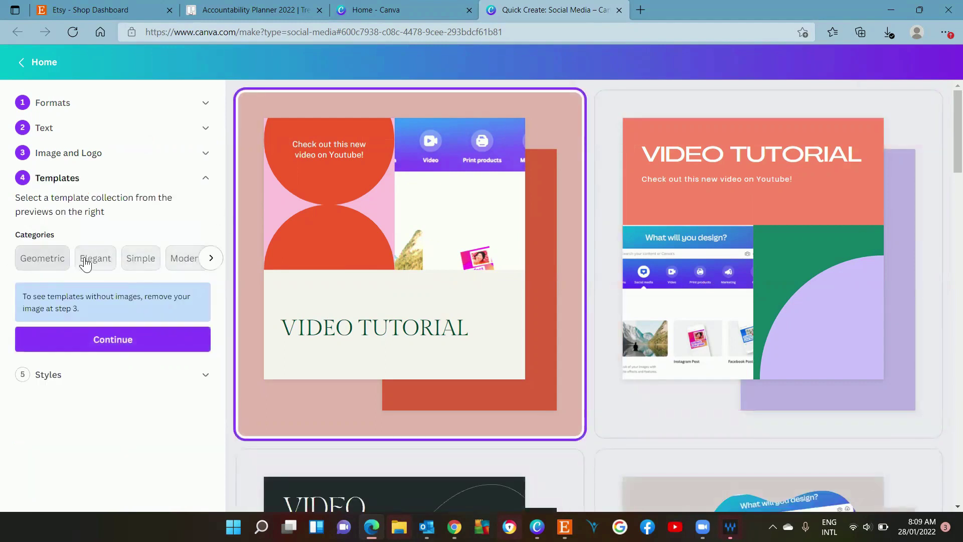
Step: Pick the purple VIDEO TUTORIAL template from the Simple category and continue
left_click(134, 261)
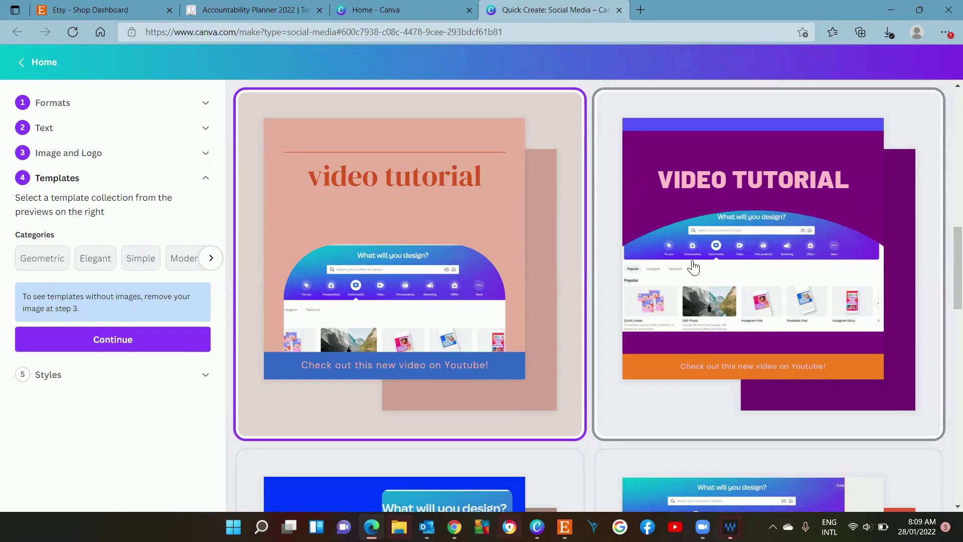
left_click(694, 268)
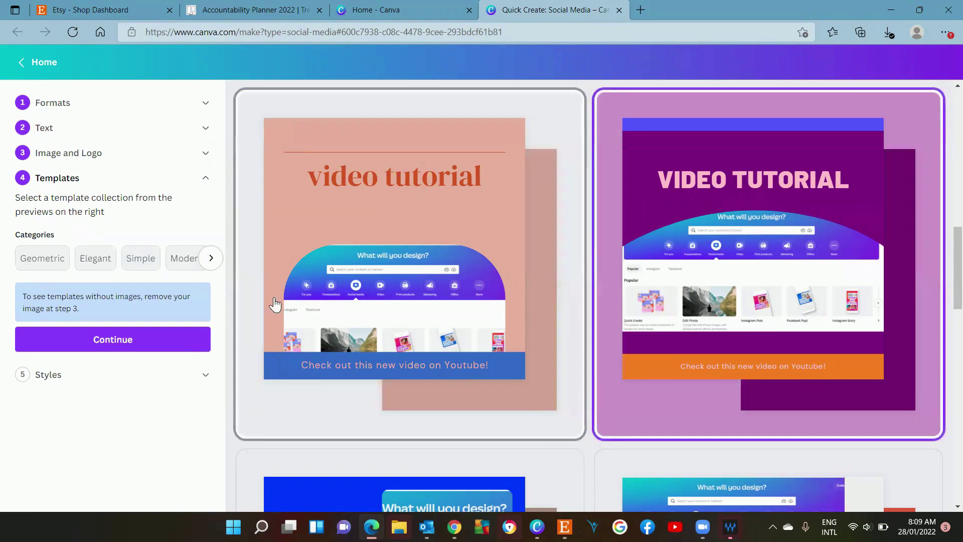
left_click(102, 344)
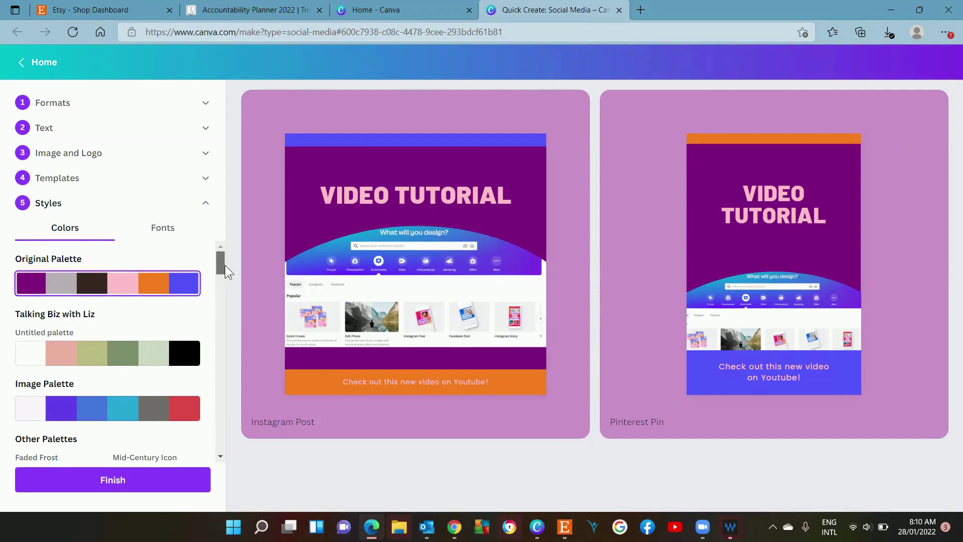
Step: Shuffle the brand palette until both designs show white backgrounds with green and pink bars
left_click_drag(225, 266, 240, 241)
left_click(86, 358)
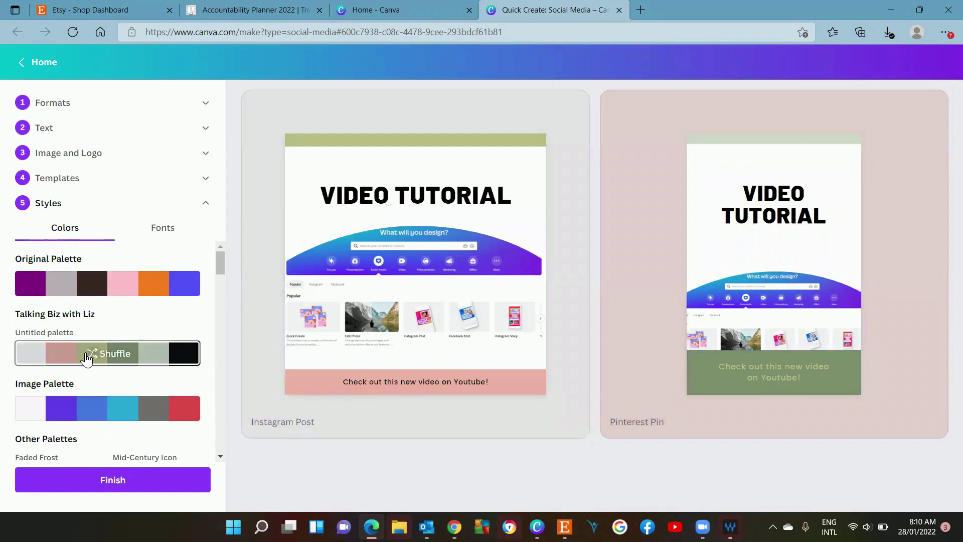
left_click(87, 357)
left_click(87, 357)
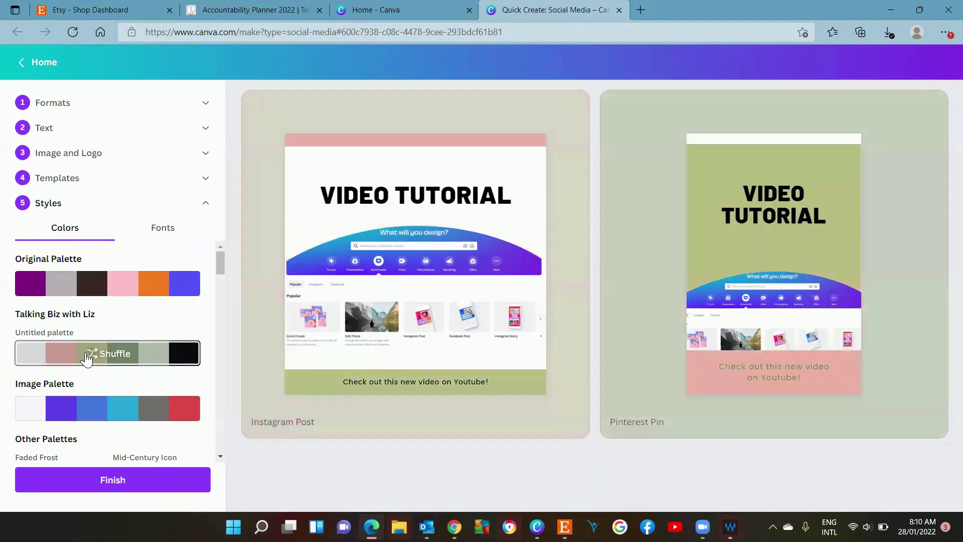
left_click(87, 357)
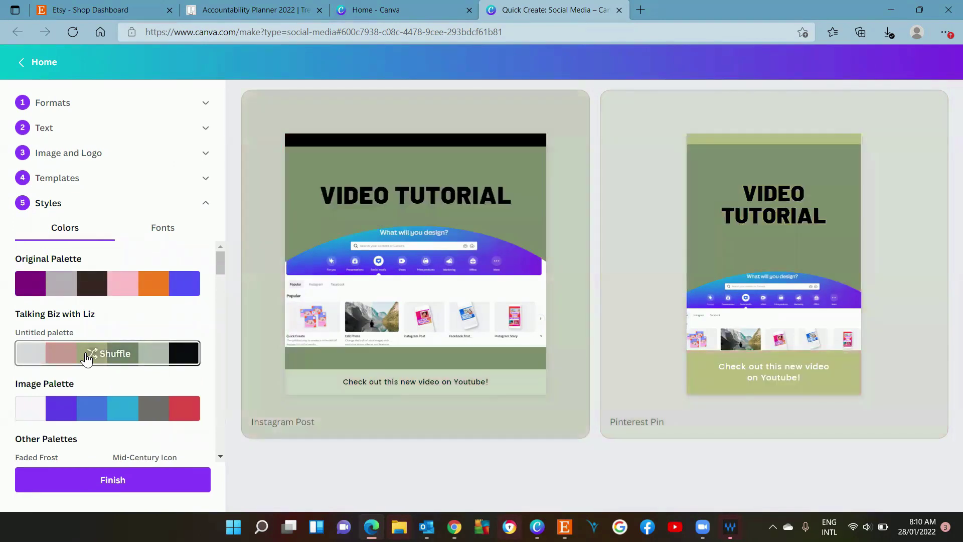
left_click(86, 358)
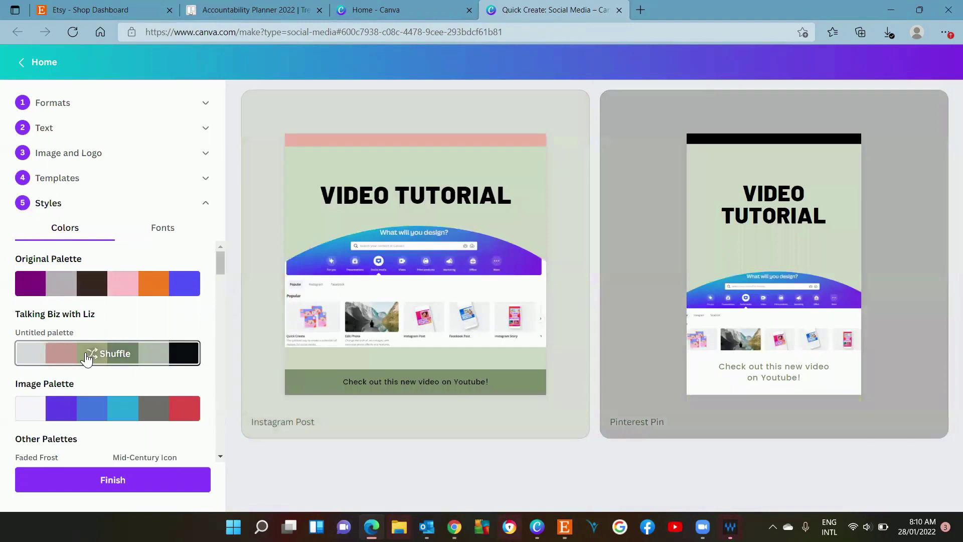
left_click(86, 357)
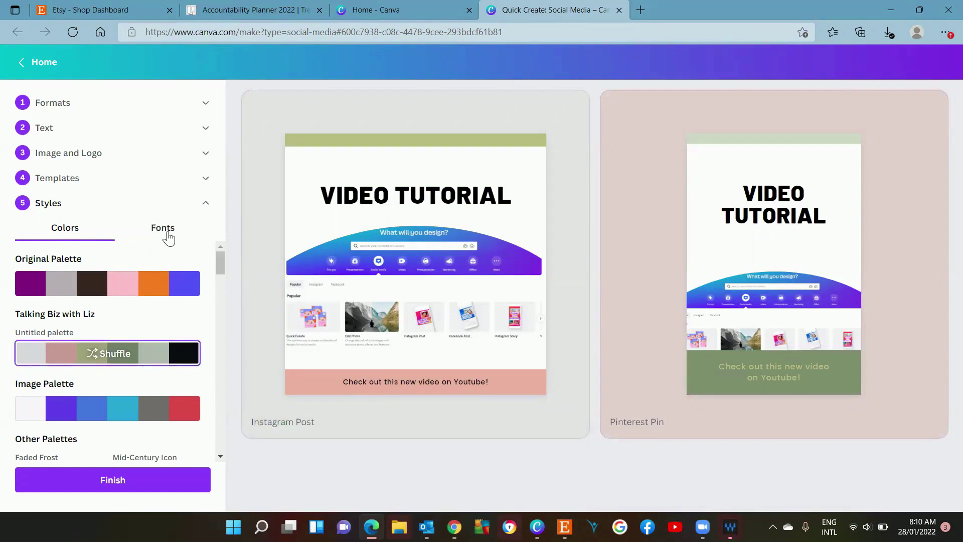
Step: Review the brand font options, return to the colour palettes, and finish saving the designs
left_click(169, 239)
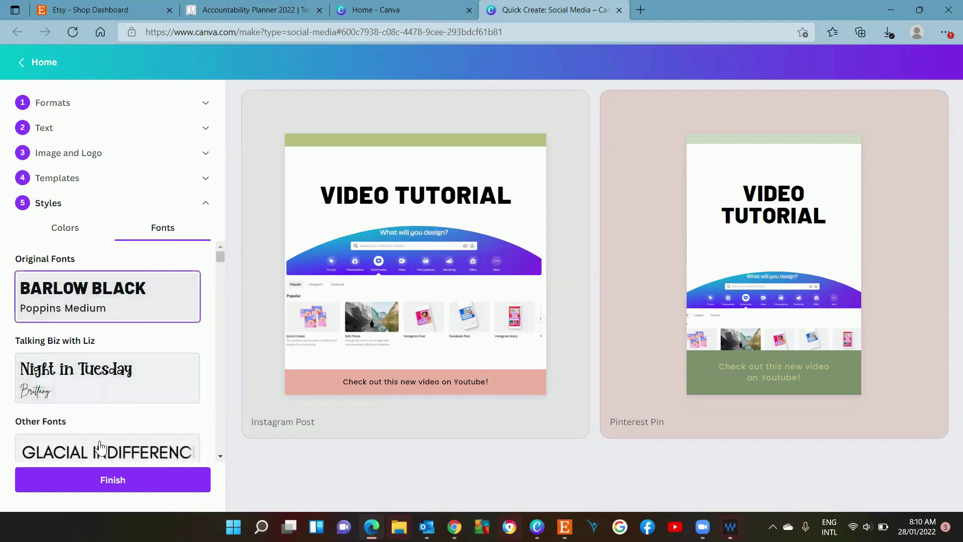
left_click(75, 232)
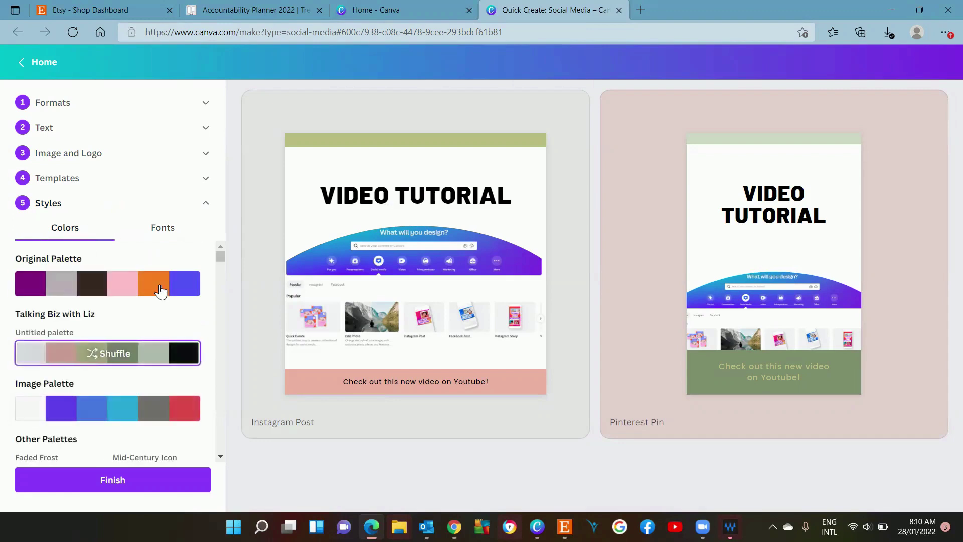
left_click(121, 482)
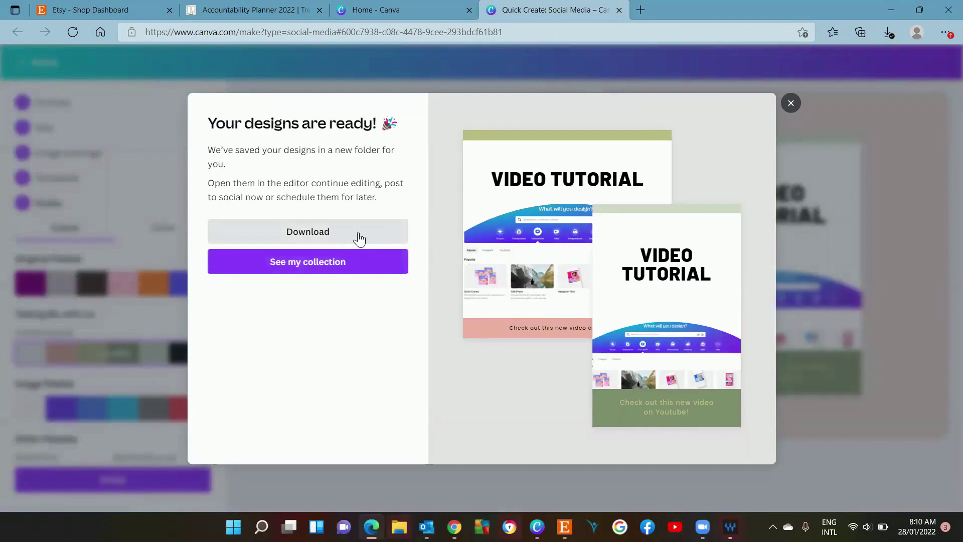
Step: Open the saved collection folder from the 'Your designs are ready!' dialog
left_click(305, 268)
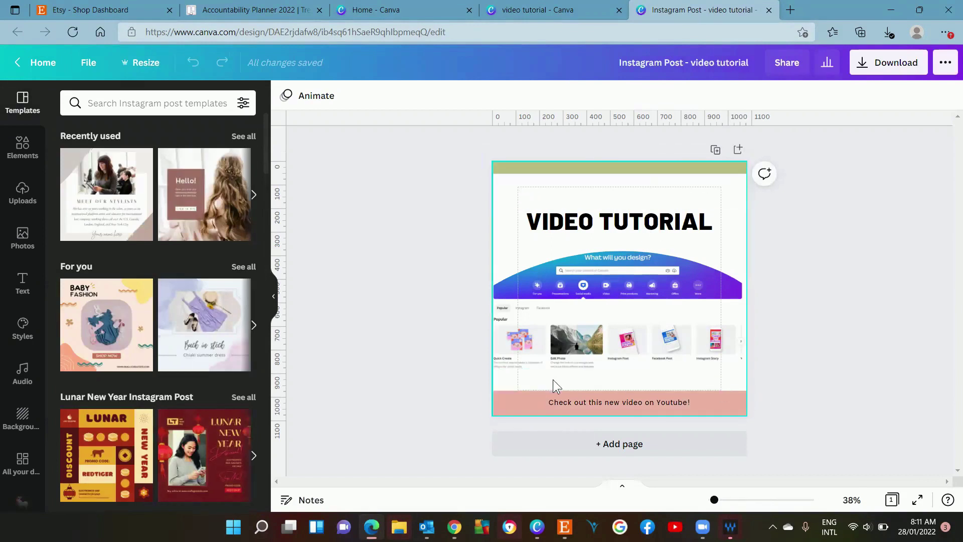
Step: Select the caption on the VIDEO TUTORIAL Instagram post, then clear the selection
left_click(586, 402)
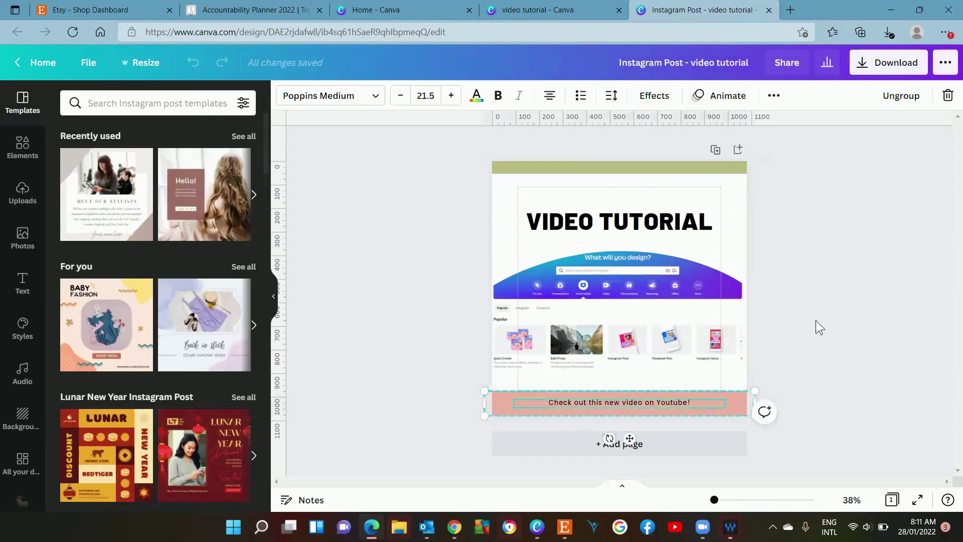
left_click(817, 320)
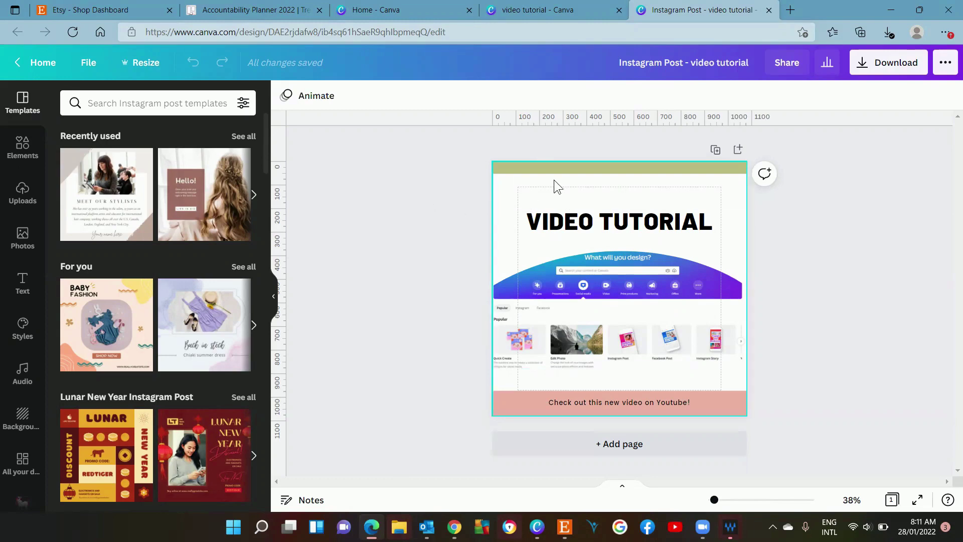
Step: Insert a trial Star shape via the / quick-insert list, delete it, and reopen the list
left_click(576, 188)
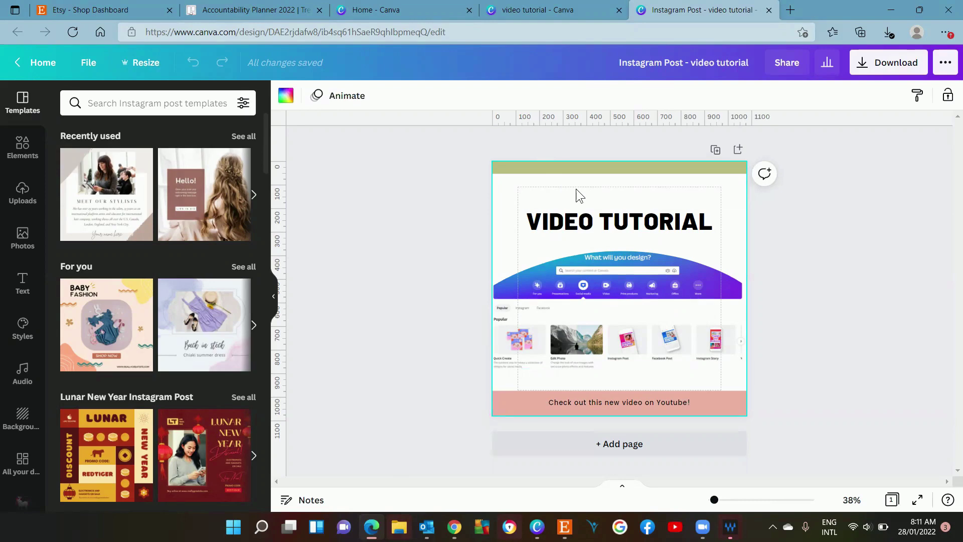
key("slash")
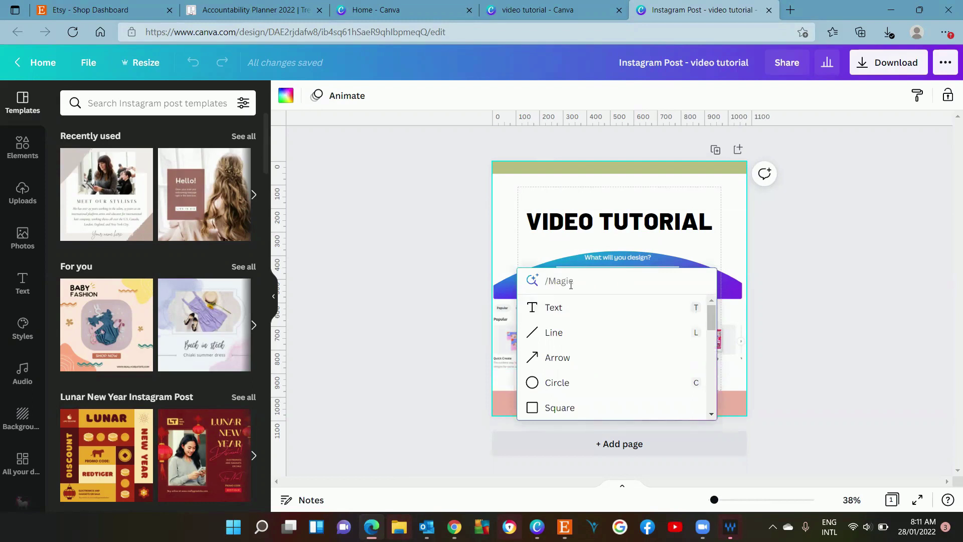
type("star")
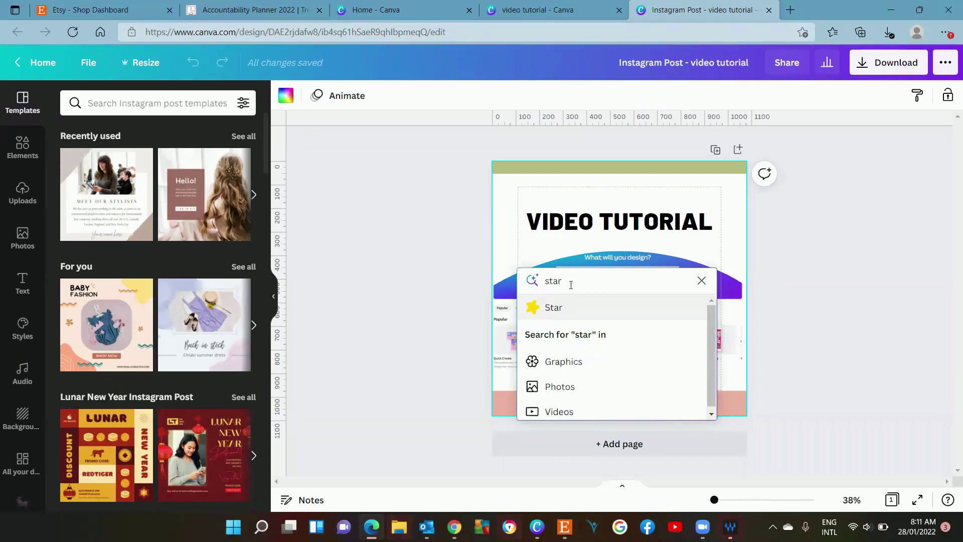
key("Return")
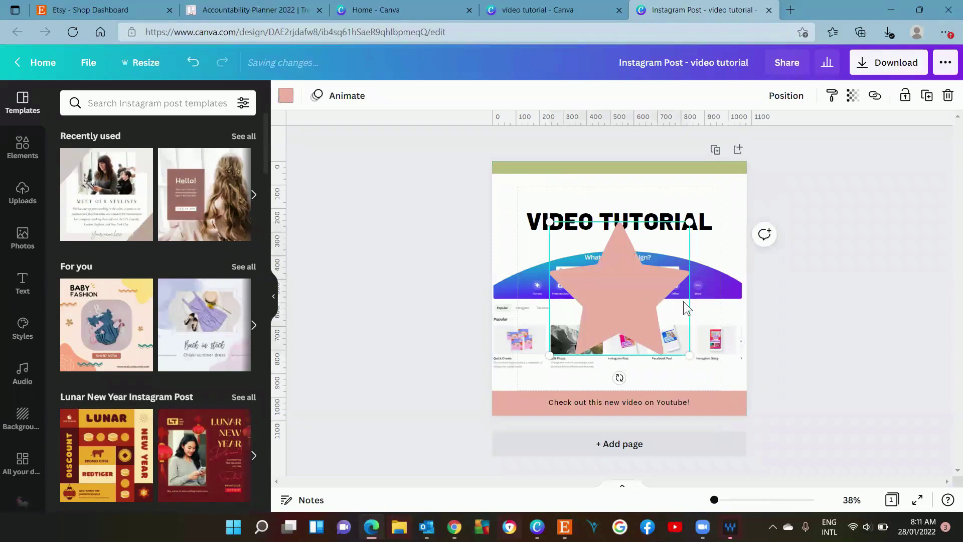
key("Delete")
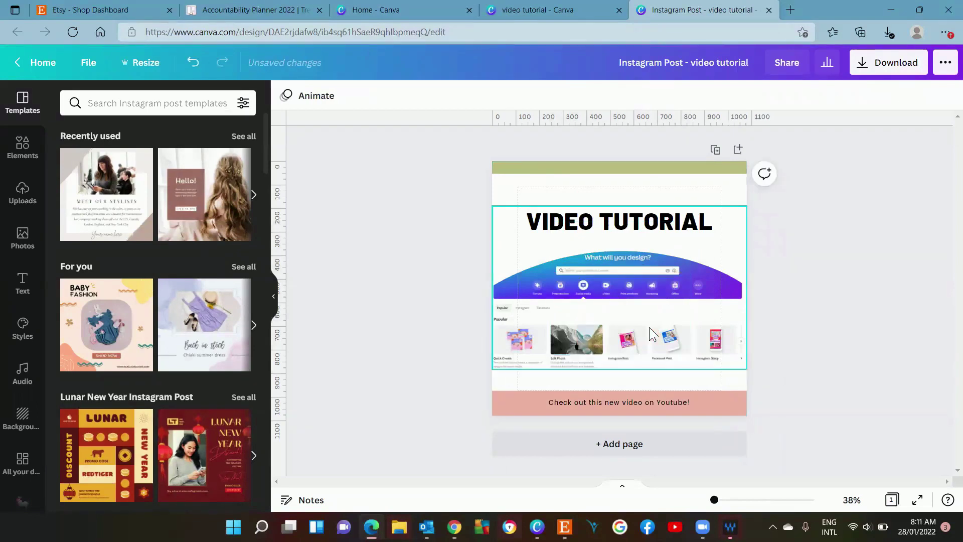
key("slash")
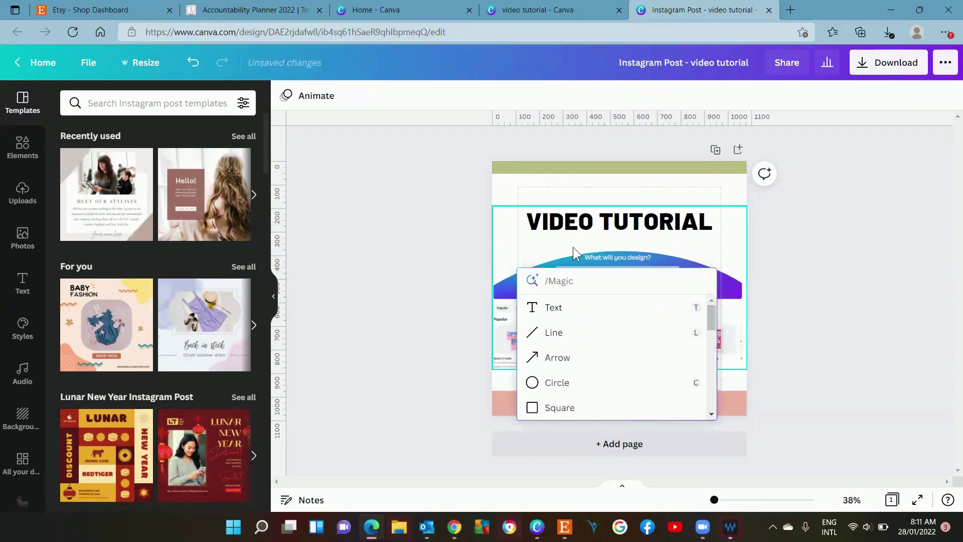
left_click_drag(712, 316, 709, 383)
Step: Search Graphics for 'stars', add the yellow sparkles, move them top-left, then delete them
left_click(573, 352)
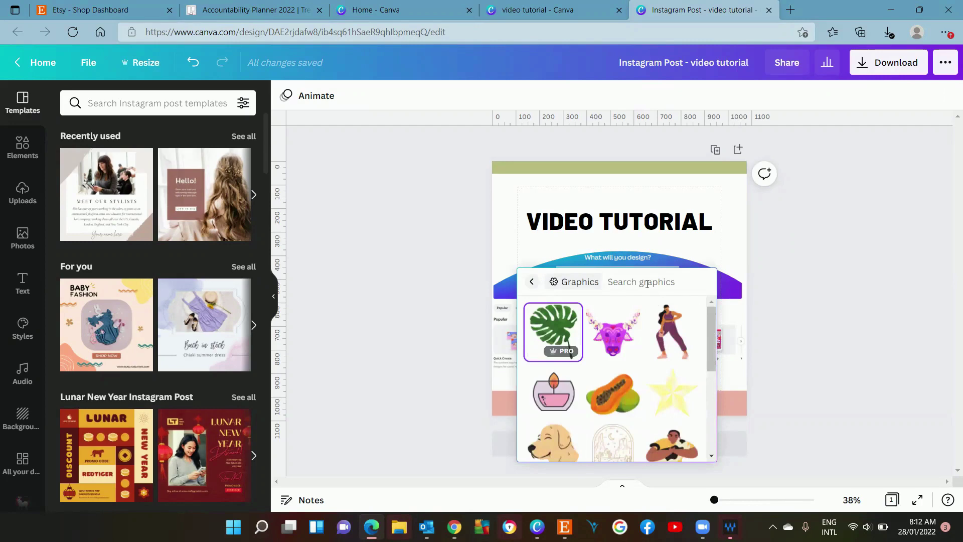
type("stars")
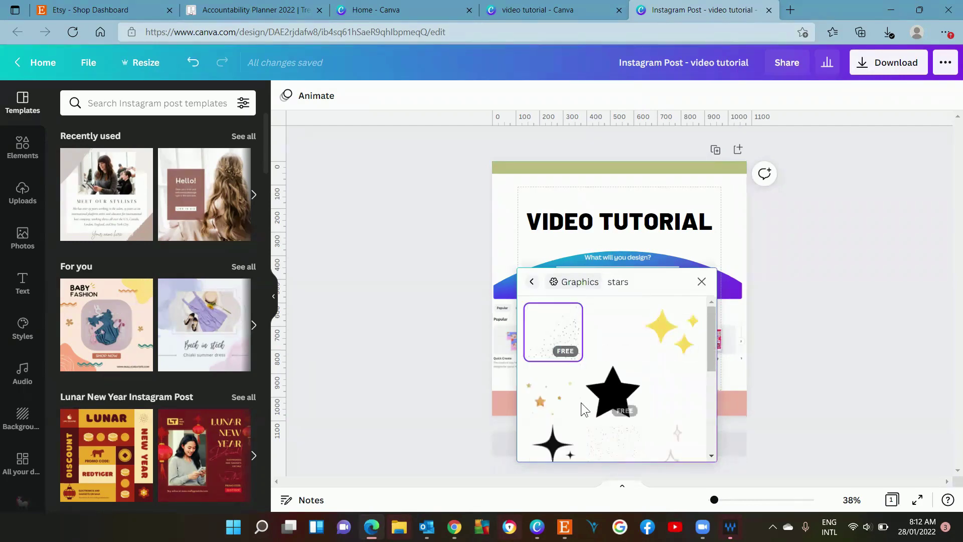
left_click_drag(710, 338, 706, 363)
left_click(676, 332)
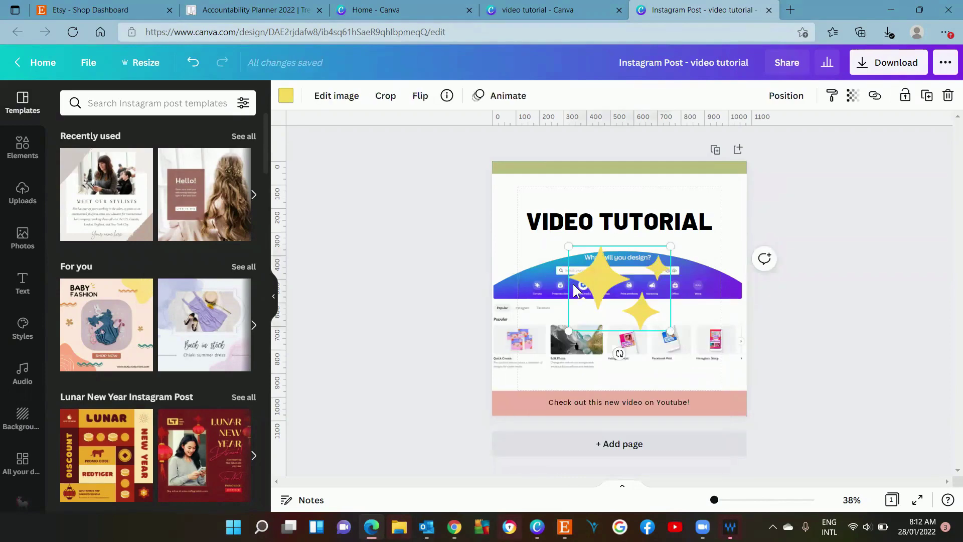
left_click_drag(605, 285, 516, 211)
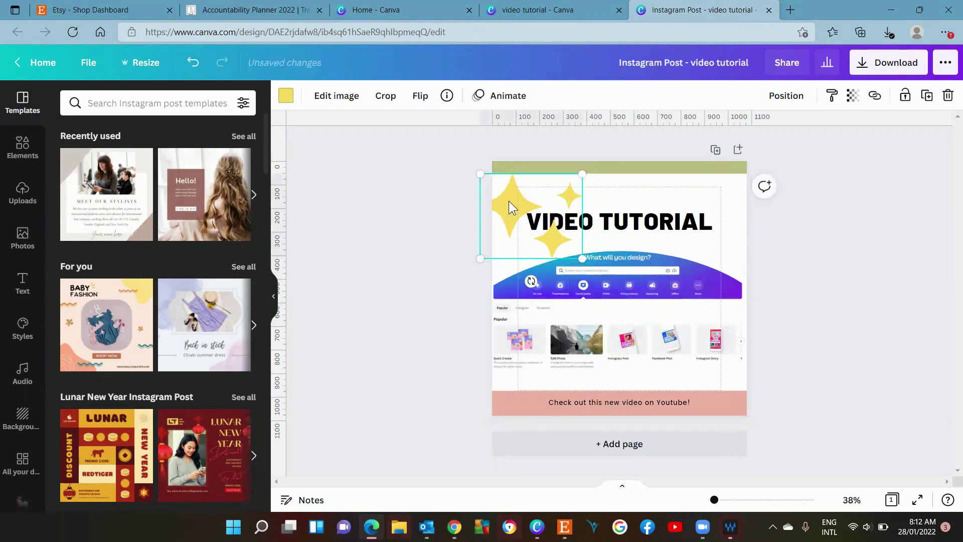
key("Delete")
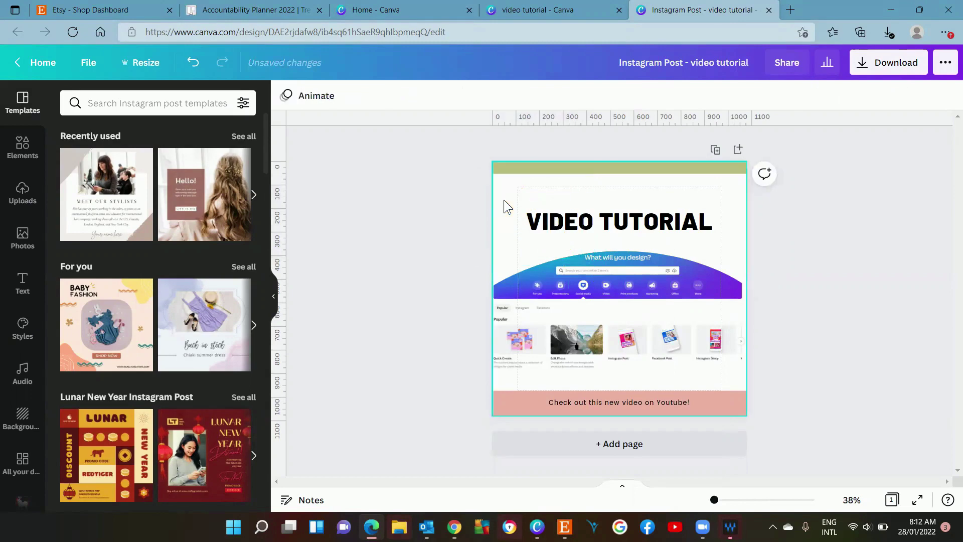
Step: Reopen the quick-insert list on the page, then dismiss it by clicking the canvas
left_click(610, 196)
key("slash")
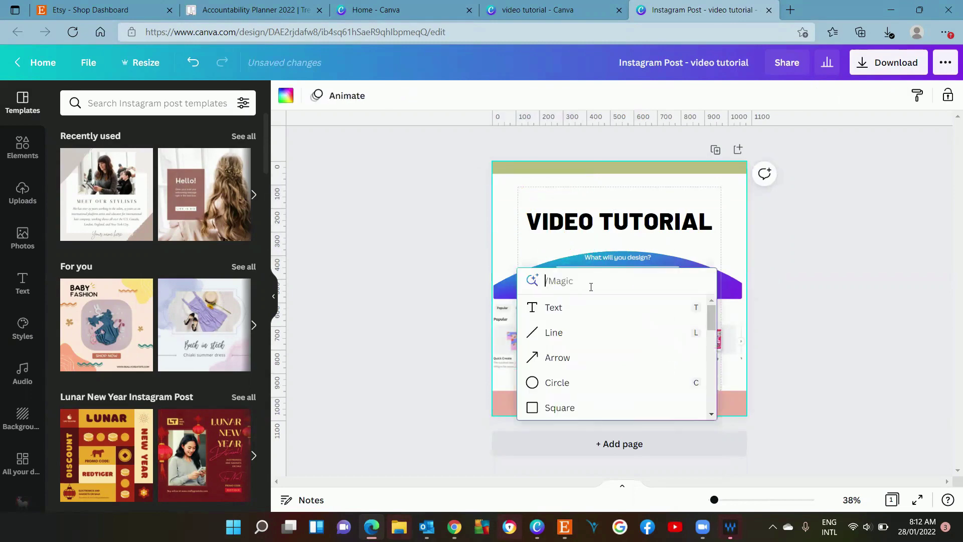
left_click(467, 252)
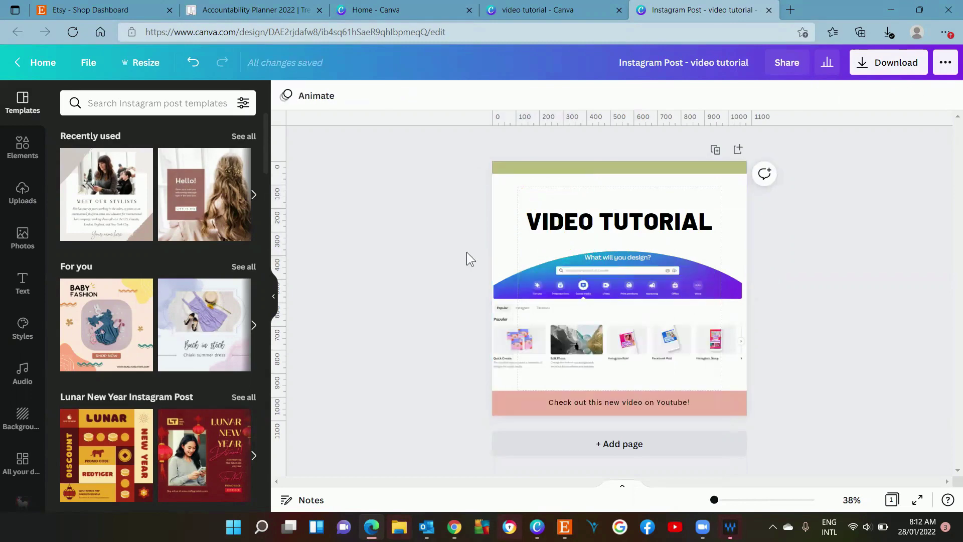